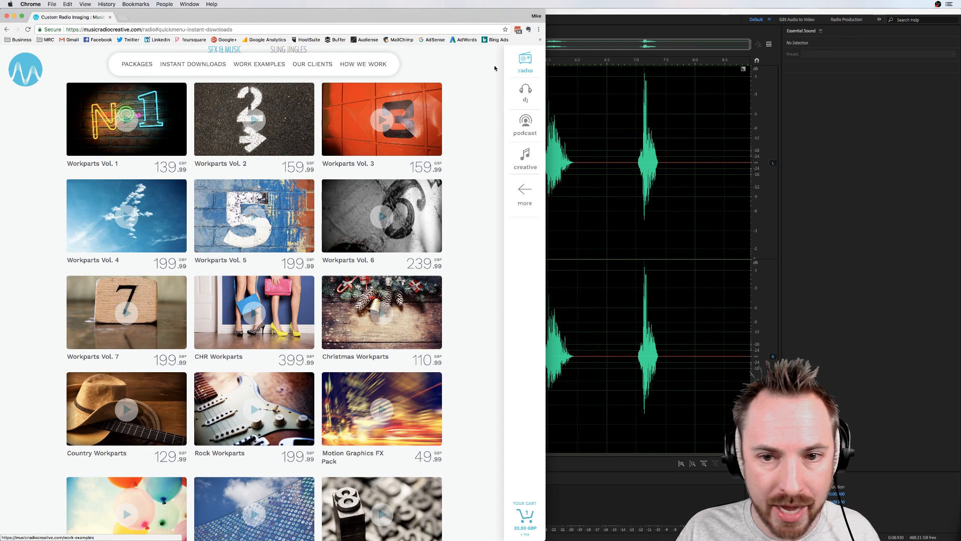
Step: Browse the SFX & Music workparts packages in the Instant Downloads section of the radio page
click(534, 61)
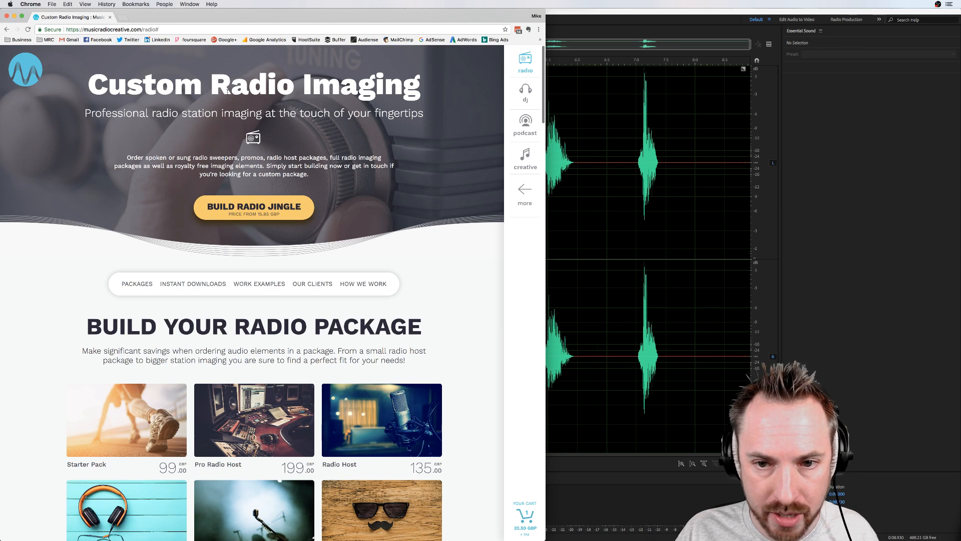
click(193, 283)
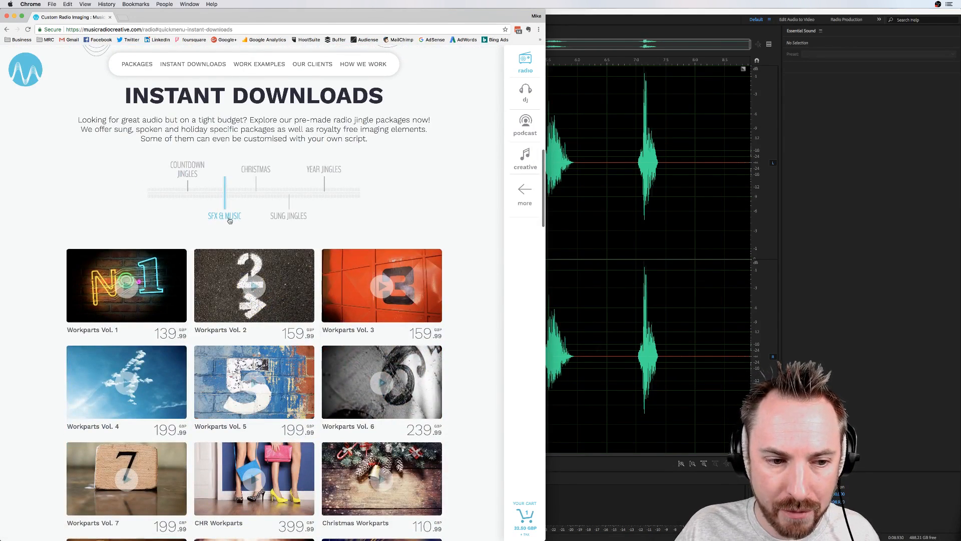
mouse_move(233, 313)
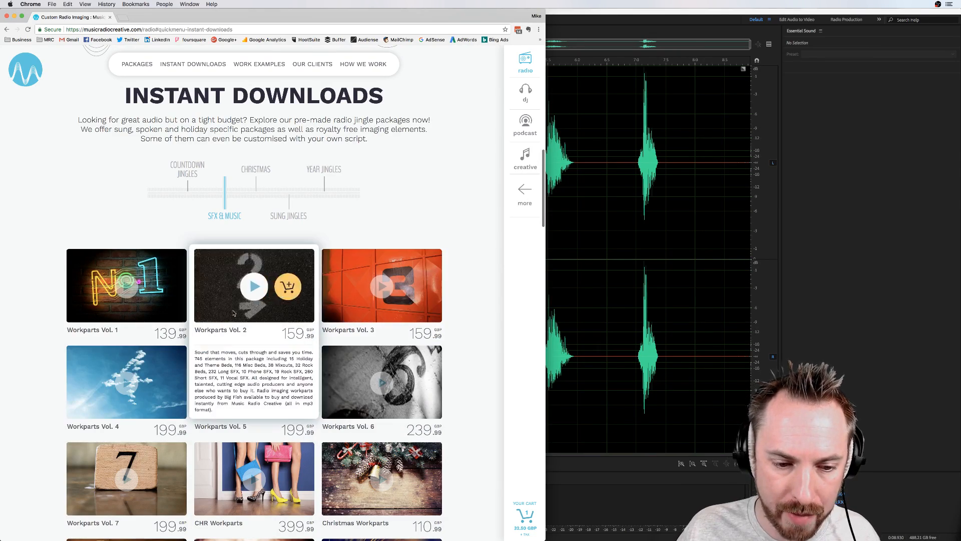
scroll(206, 391, down, 5)
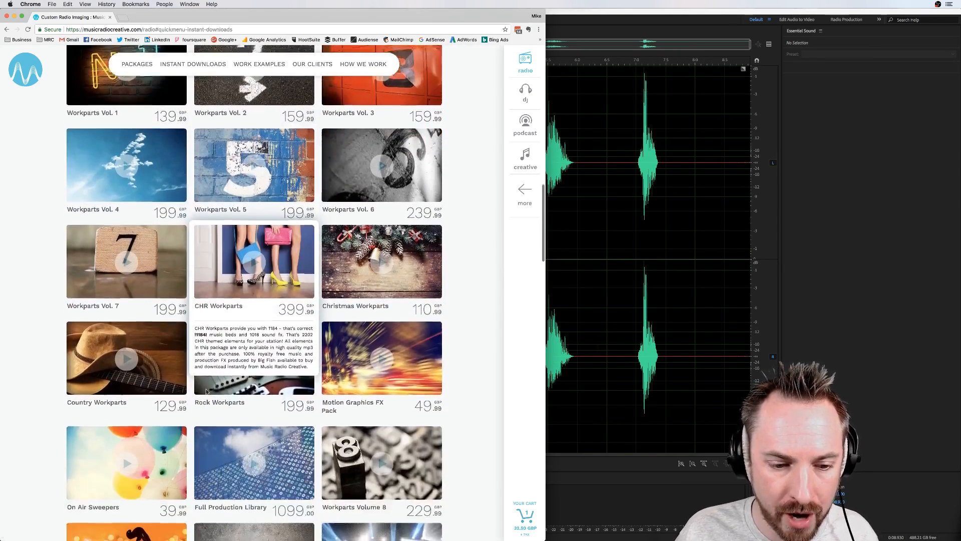
scroll(206, 391, down, 3)
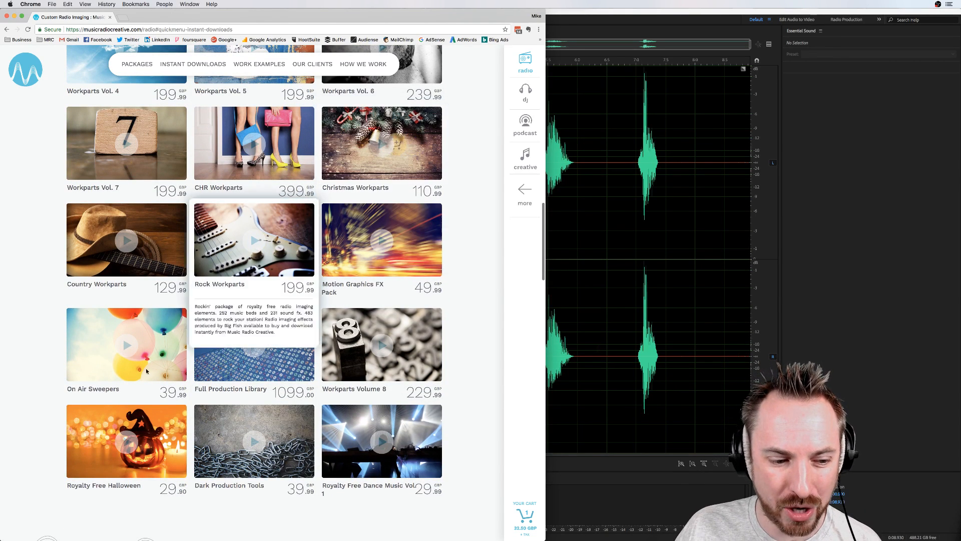
mouse_move(175, 454)
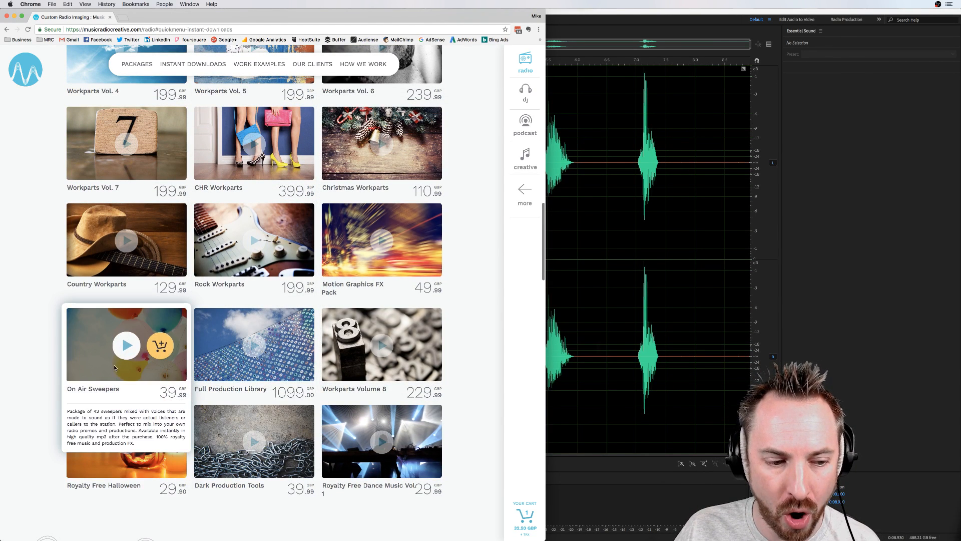
mouse_move(291, 344)
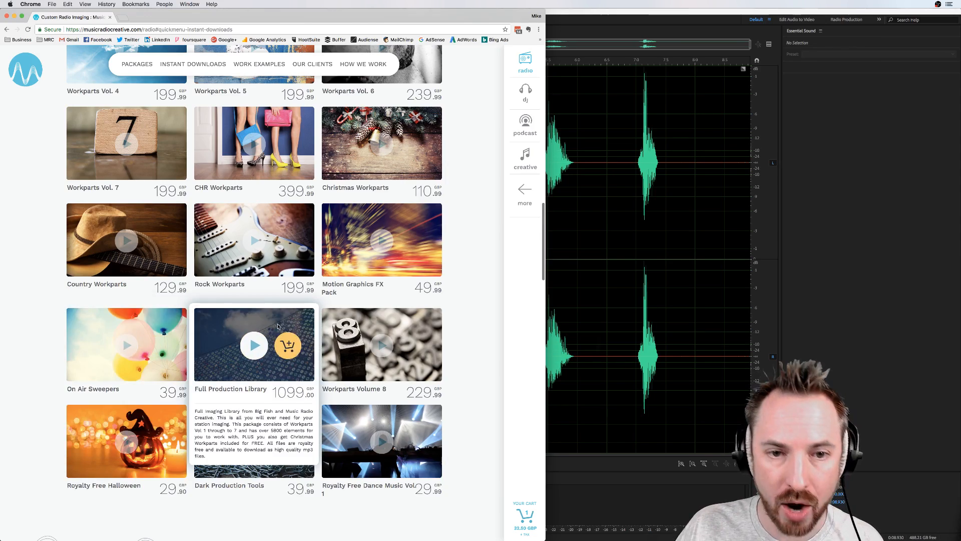
scroll(282, 333, up, 5)
scroll(277, 327, down, 3)
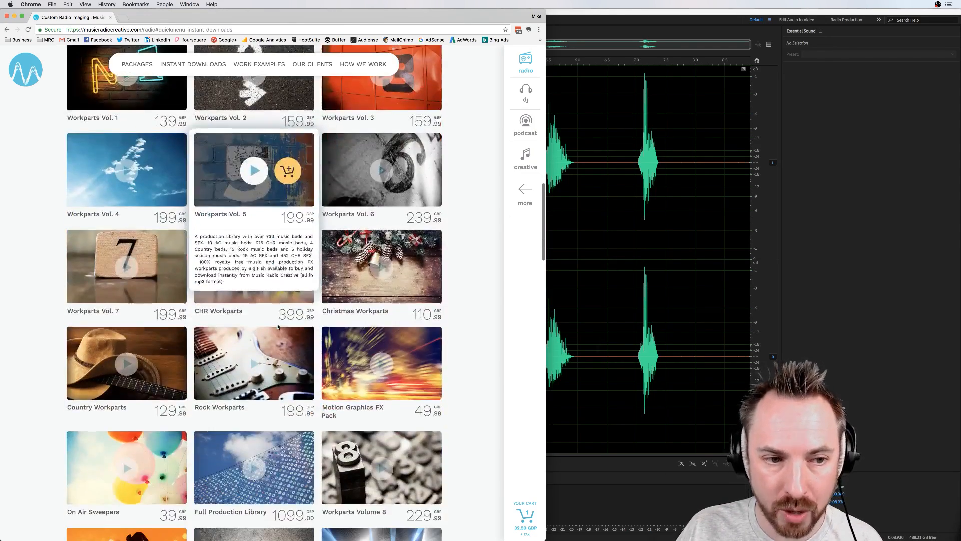
scroll(278, 327, up, 4)
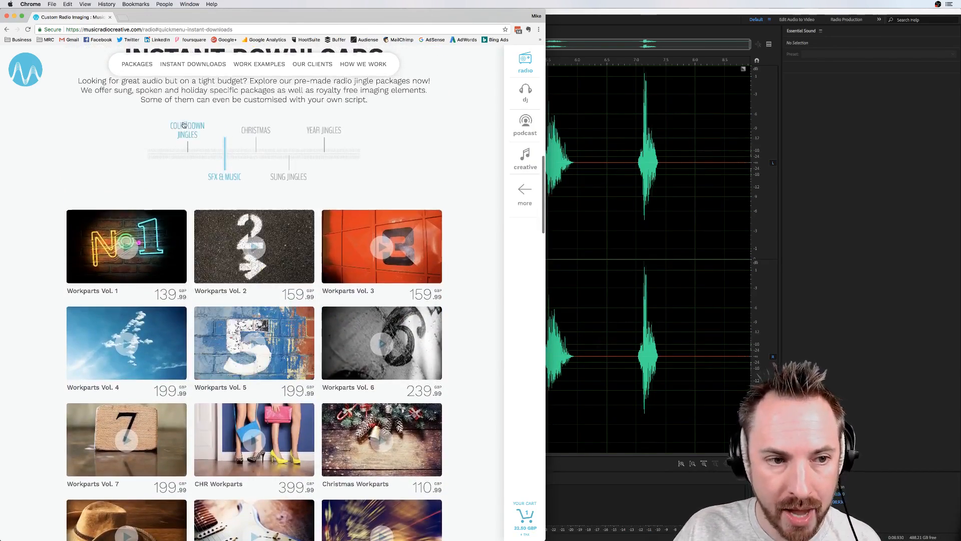
click(179, 67)
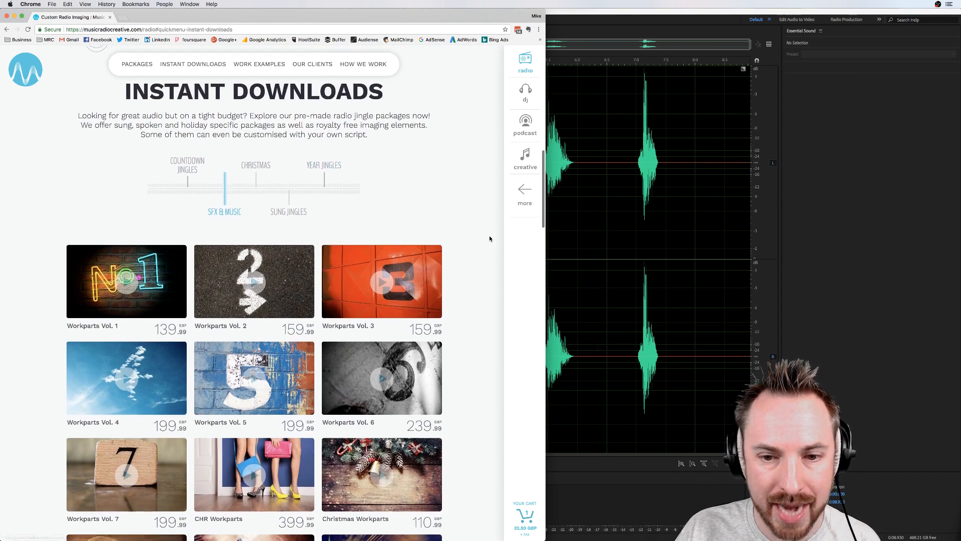
Step: Switch to Adobe Audition and play back the third and the last vocal samples in the ESX24 recording
click(912, 162)
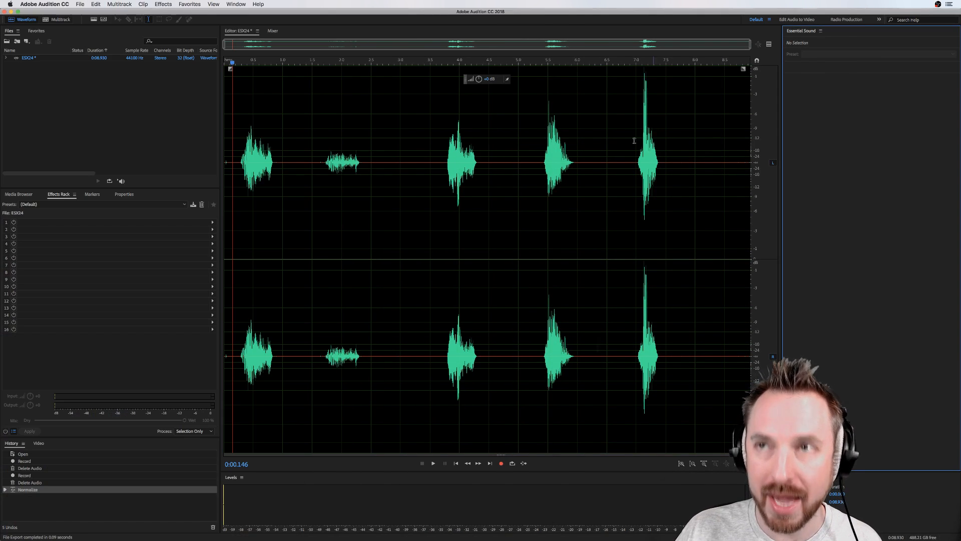
click(477, 124)
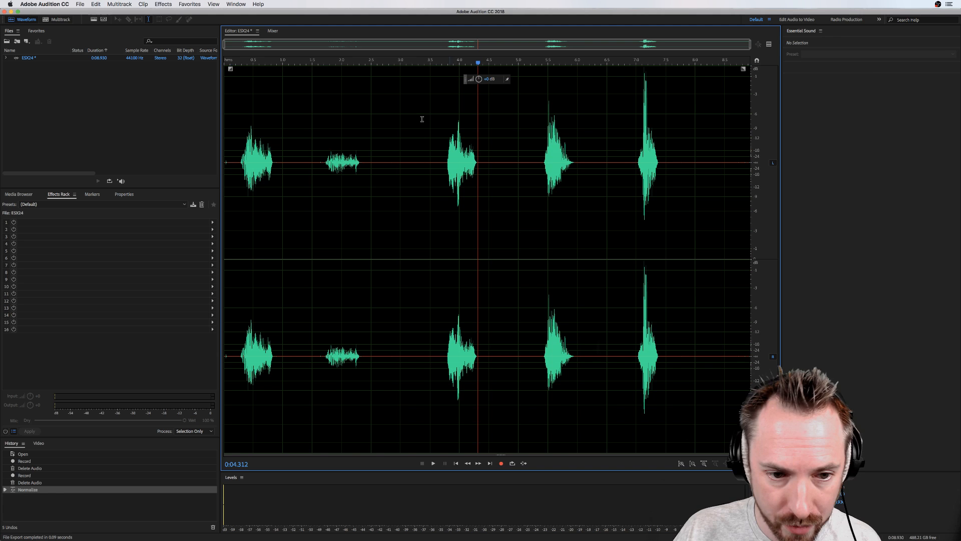
click(240, 151)
key(space)
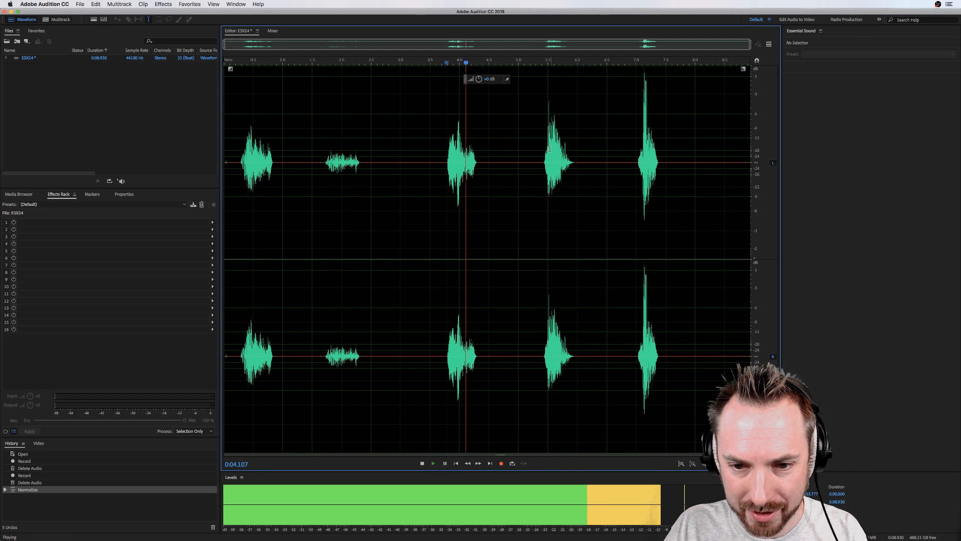
key(space)
key(space)
key(space)
click(635, 155)
key(space)
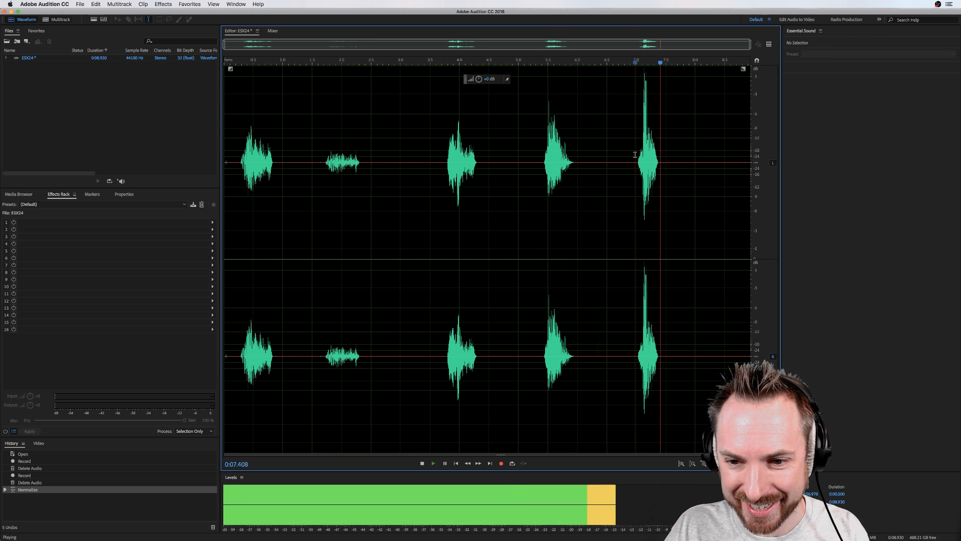
key(space)
Step: Switch to Finder and view the exported WAV samples in the ESX24 folder
key(super+Tab)
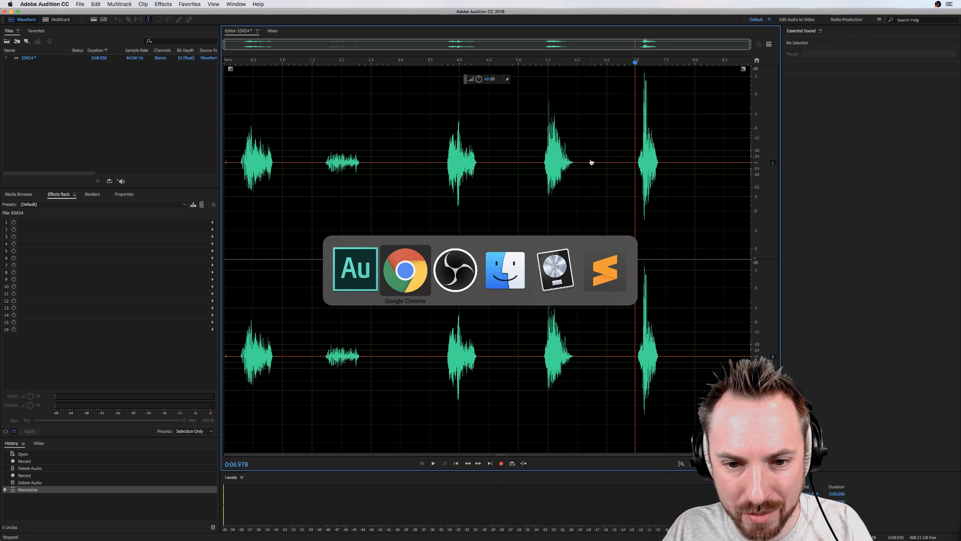
key(super+Tab)
key(super+Tab)
mouse_move(435, 196)
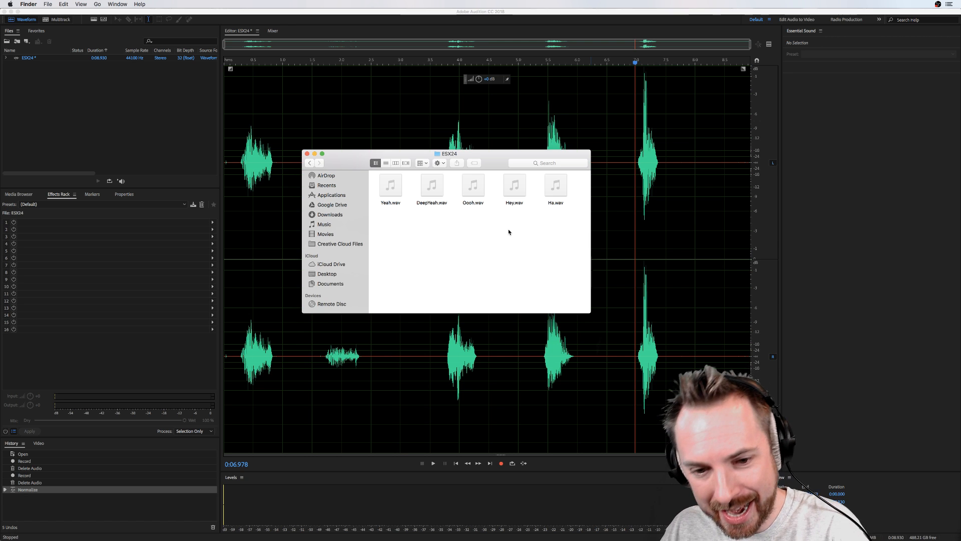
Step: Switch to Logic Pro X and create one software instrument track with the default patch
key(super+Tab)
key(super+Tab)
key(super+Tab)
key(super+Tab)
key(super+Tab)
key(super+Tab)
key(super+Tab)
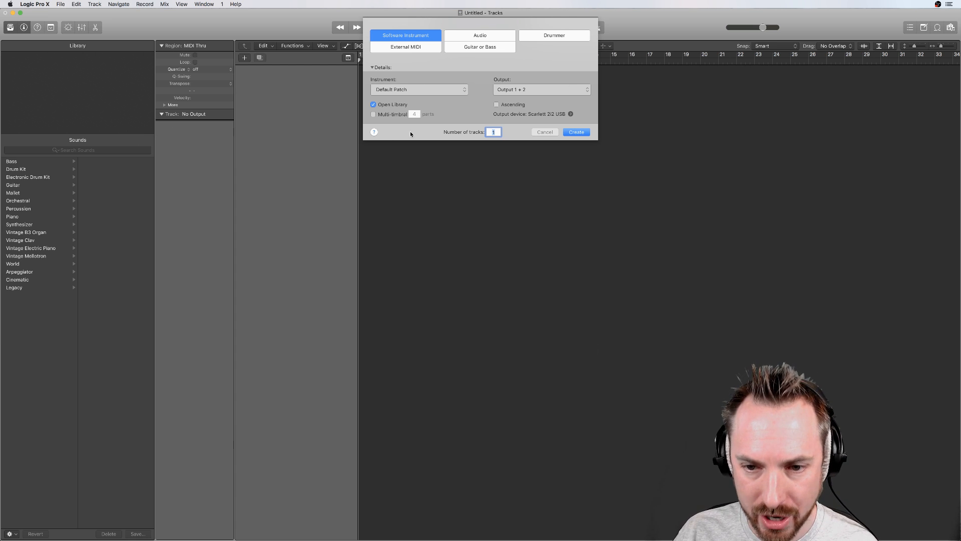
click(576, 132)
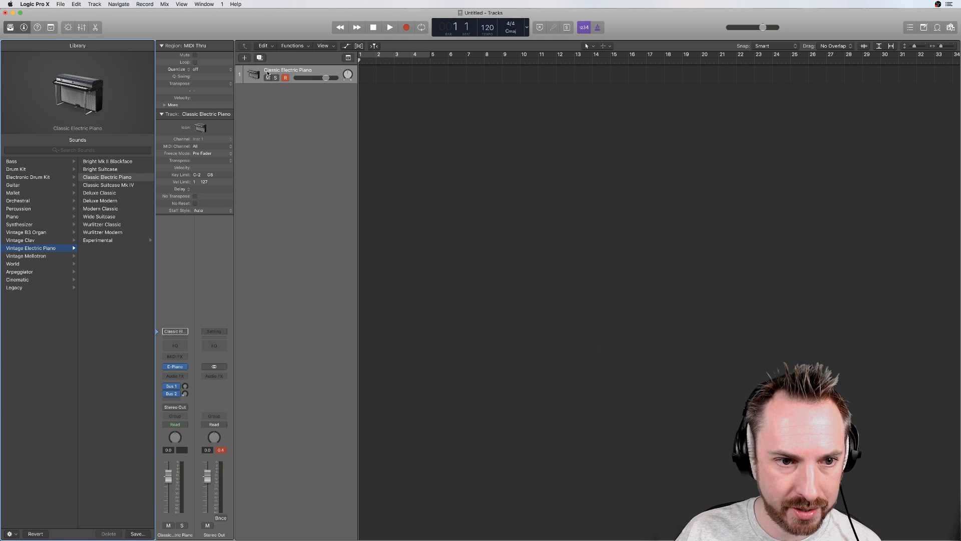
Step: Replace the track's electric piano instrument with the EXS24 sampler and open its instrument editor
click(185, 369)
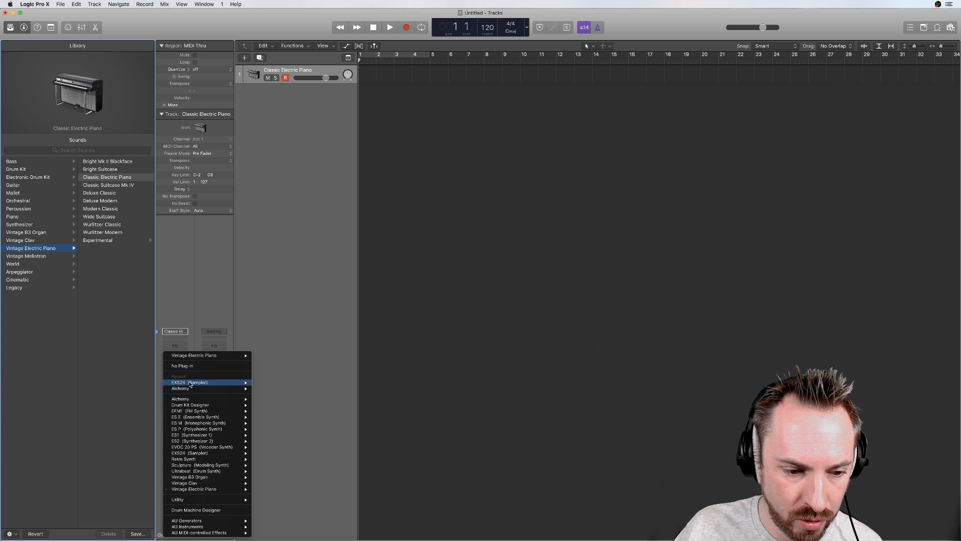
click(191, 383)
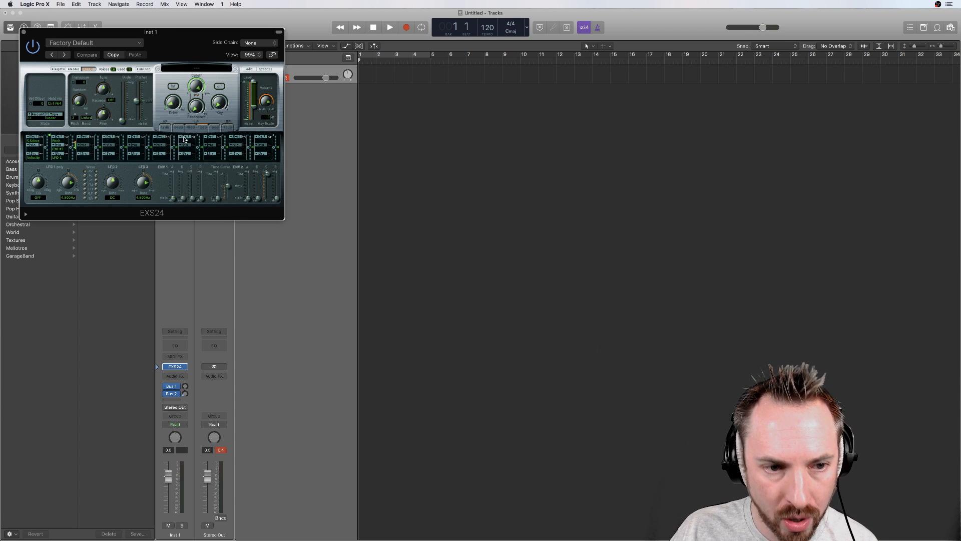
click(249, 69)
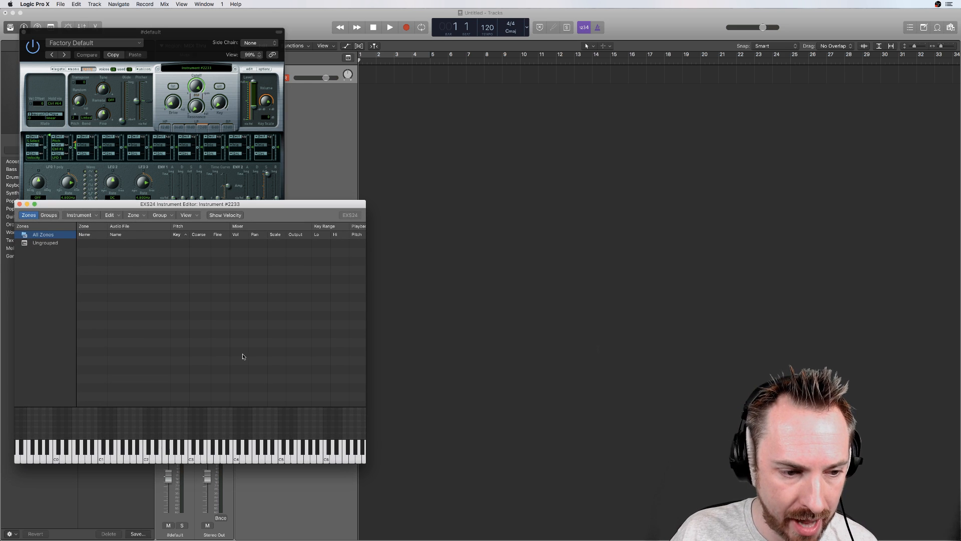
Step: Close the sampler windows and check the Show Advanced Tools and Advanced Editing options in the advanced preferences
click(19, 204)
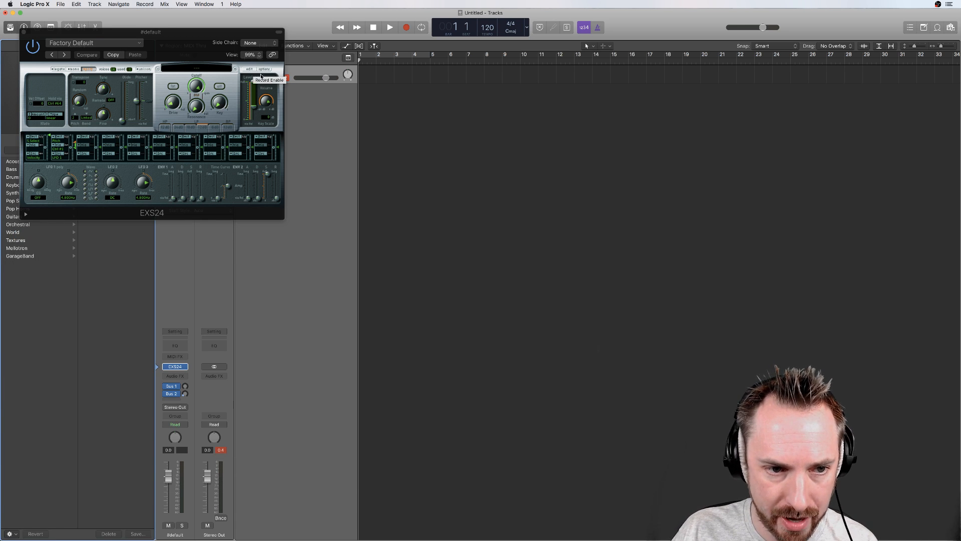
click(23, 33)
click(36, 5)
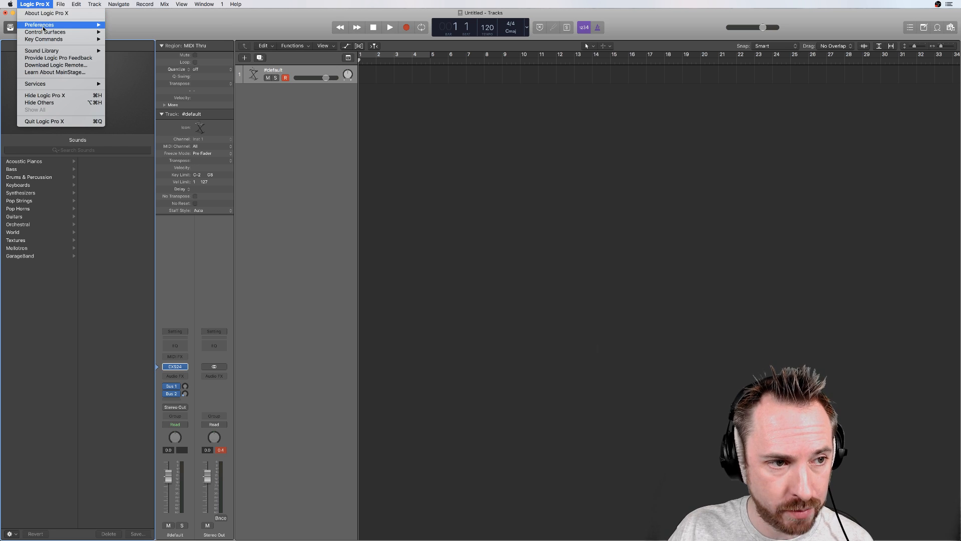
mouse_move(95, 25)
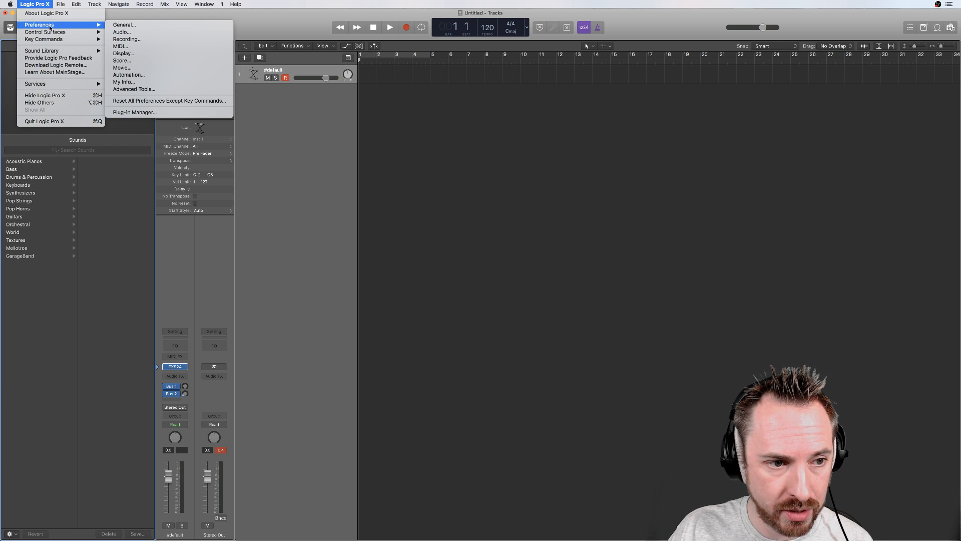
click(150, 89)
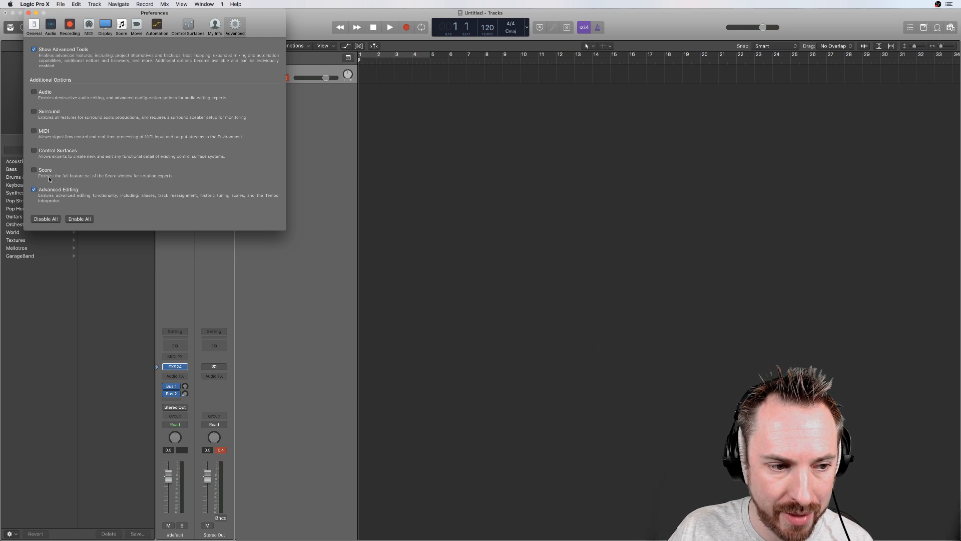
click(29, 13)
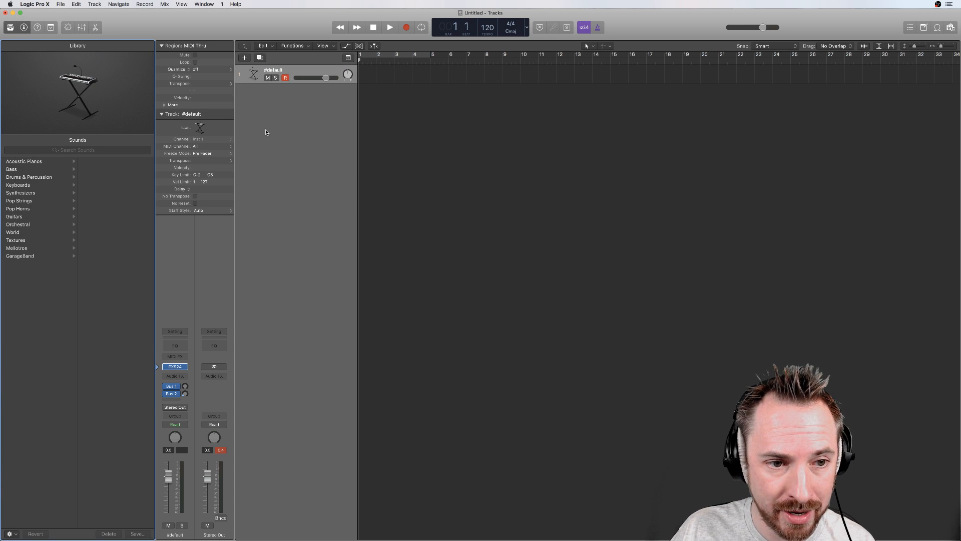
Step: Reopen the EXS24 instrument editor, preview DeepYeah.wav in Finder's ESX24 folder and add it to the editor as a zone
click(175, 367)
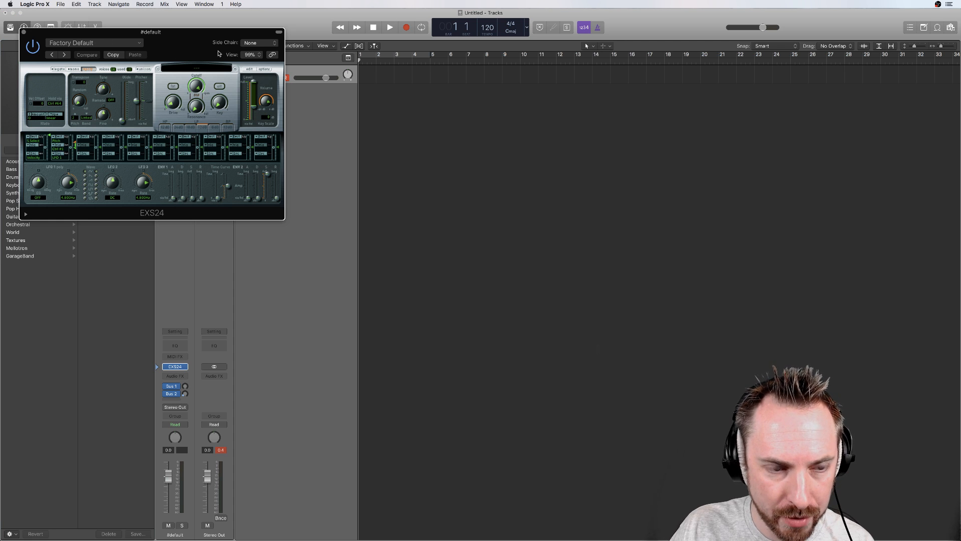
click(249, 70)
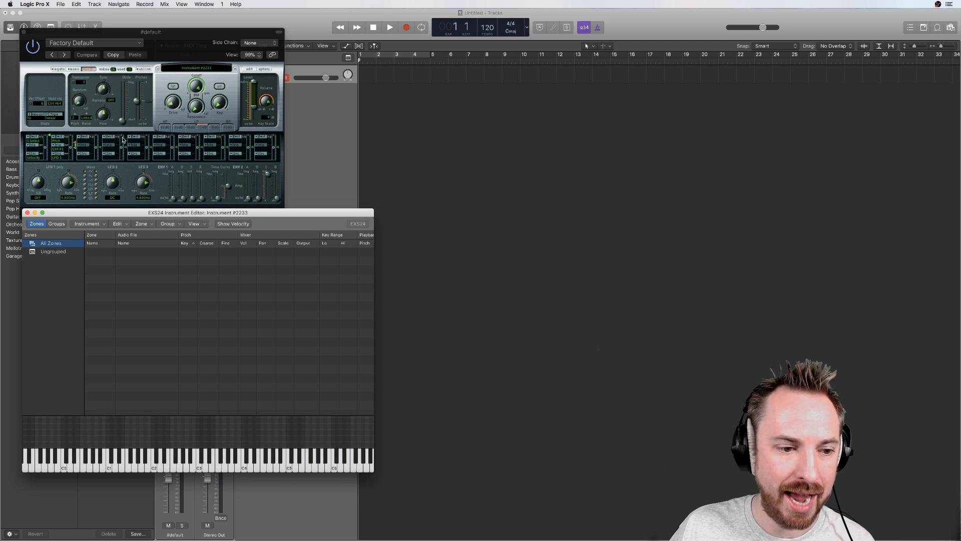
key(super+Tab)
key(super+Tab)
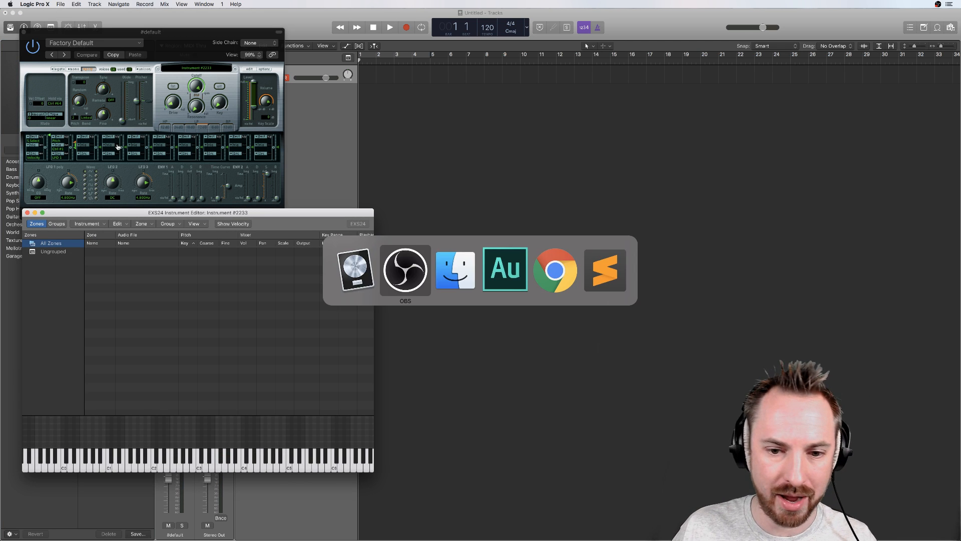
click(431, 193)
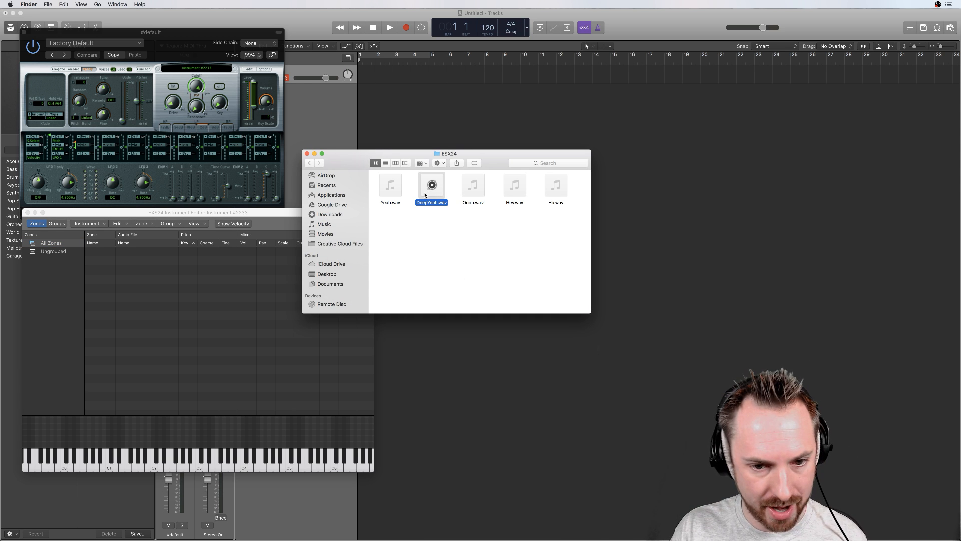
key(space)
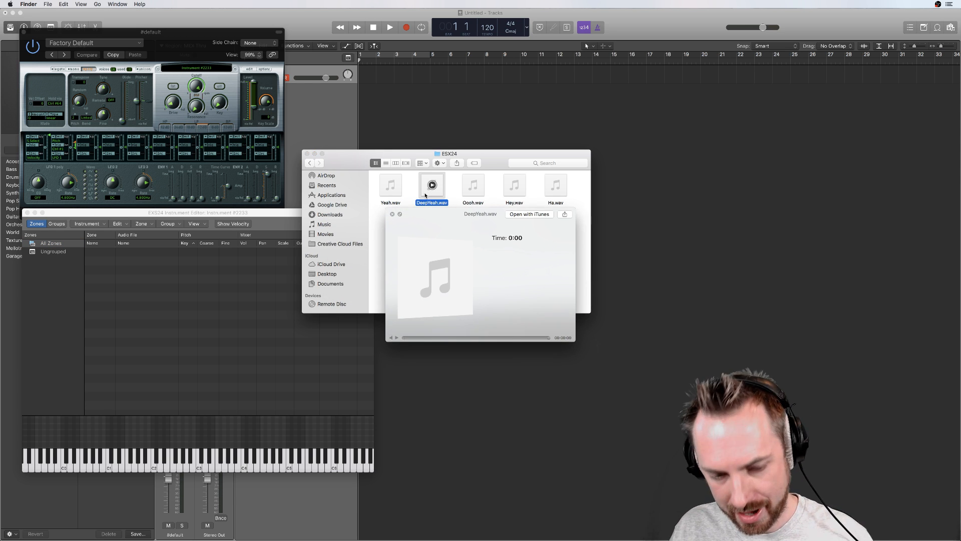
key(space)
drag(431, 187, 176, 334)
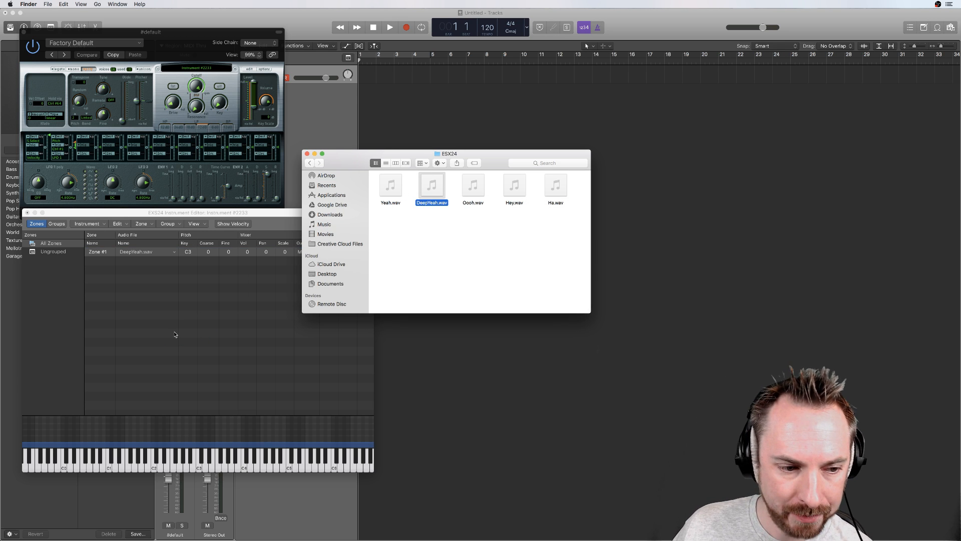
click(175, 334)
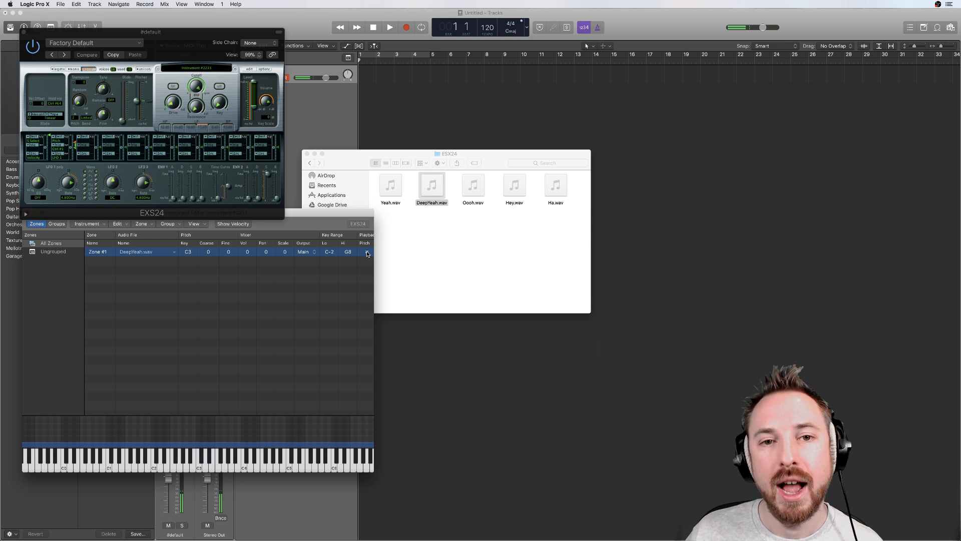
Step: Record a MIDI performance of the DeepYeah sample on the track, about three bars long from bar 1
click(405, 27)
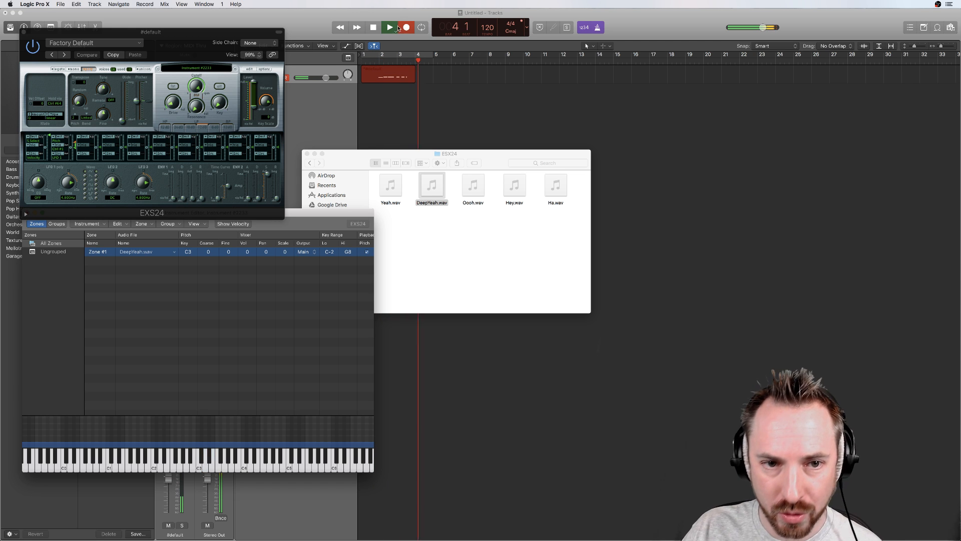
key(space)
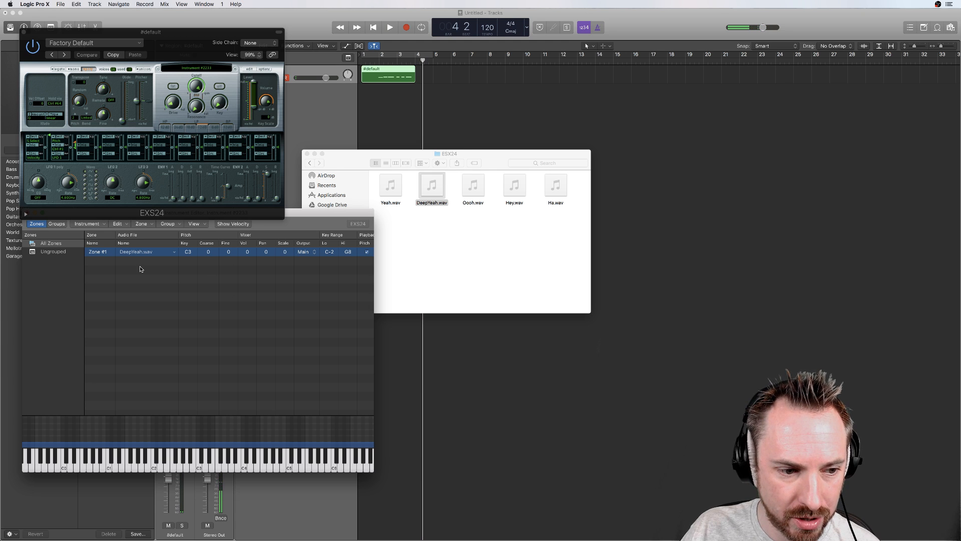
Step: Compare the DeepYeah zone with its Pitch option off and on, and preview the original DeepYeah.wav in Finder
click(367, 254)
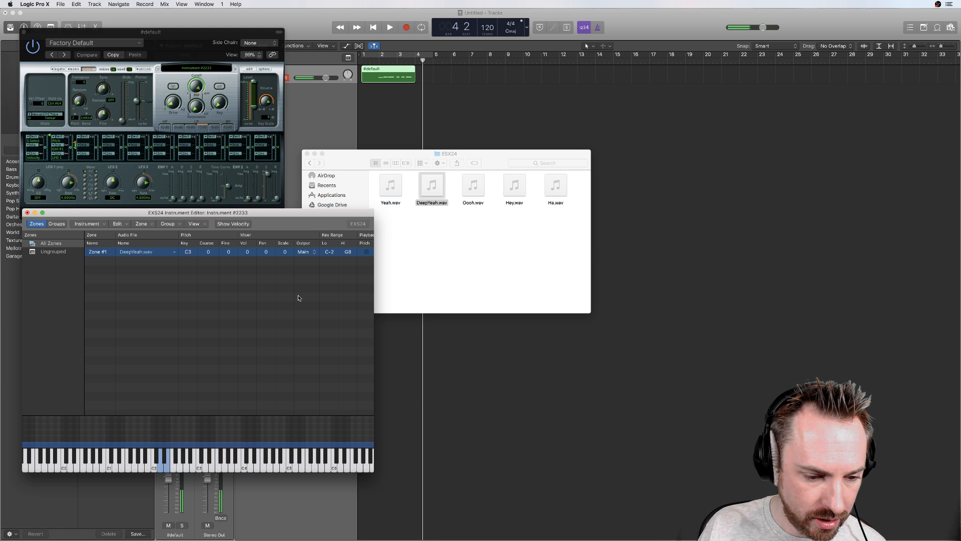
click(368, 253)
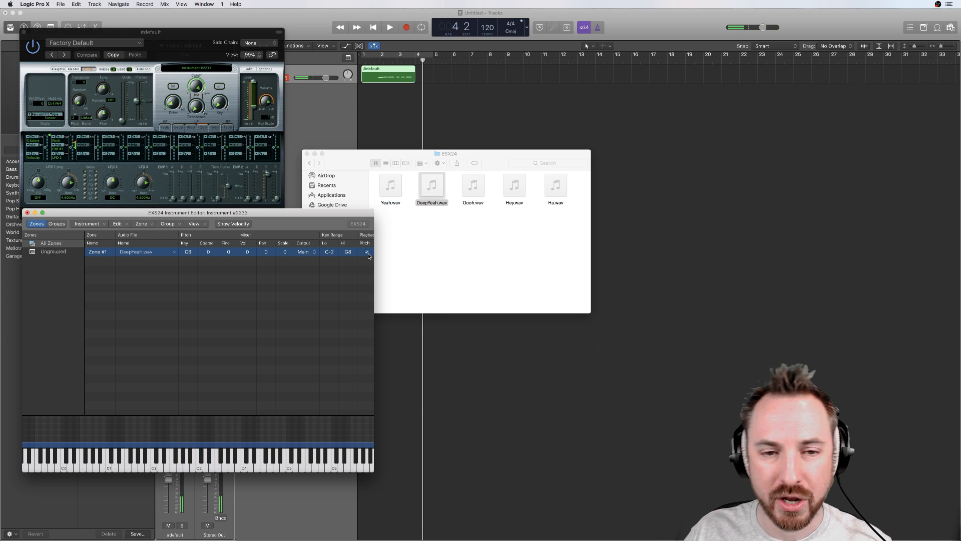
click(423, 189)
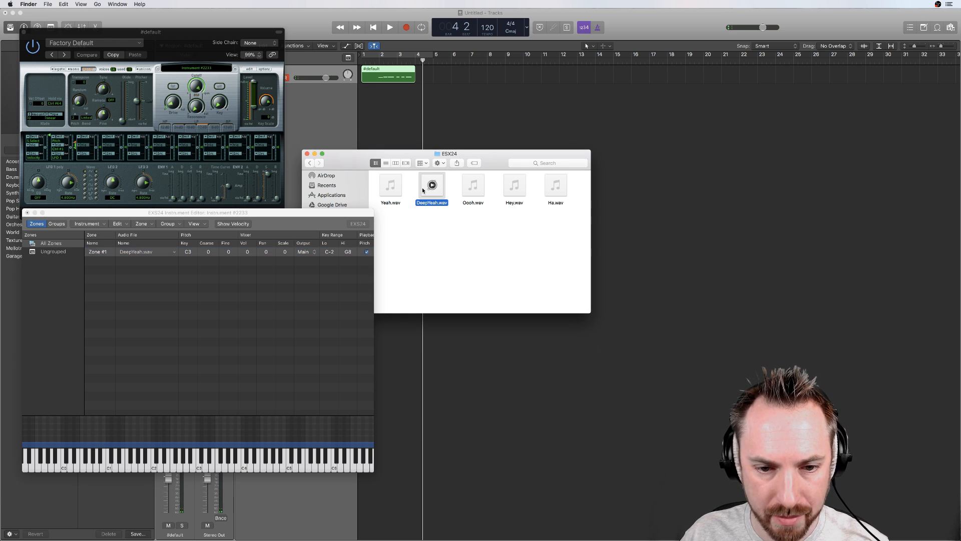
key(space)
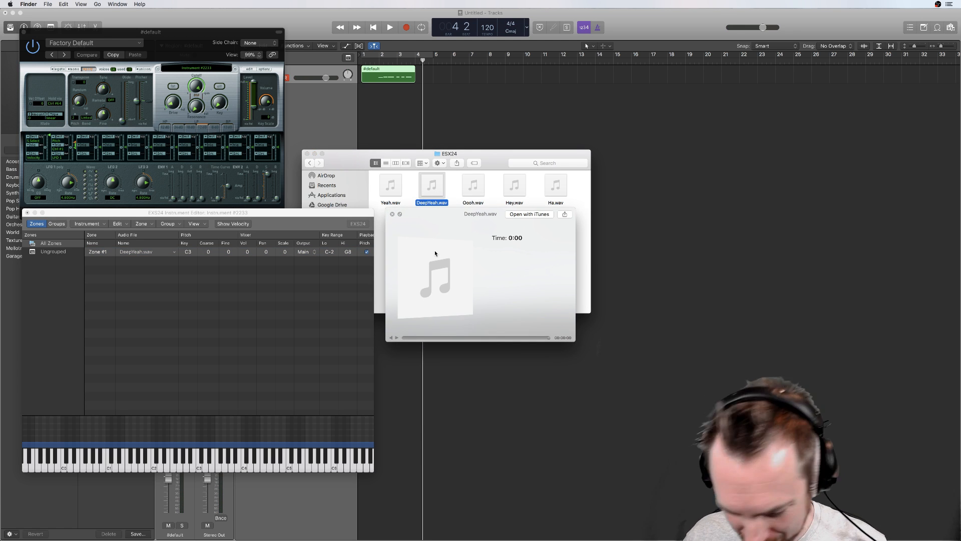
key(space)
Step: Delete the DeepYeah zone from the instrument editor and add Oooh.wav from the ESX24 folder as a zone instead
click(105, 252)
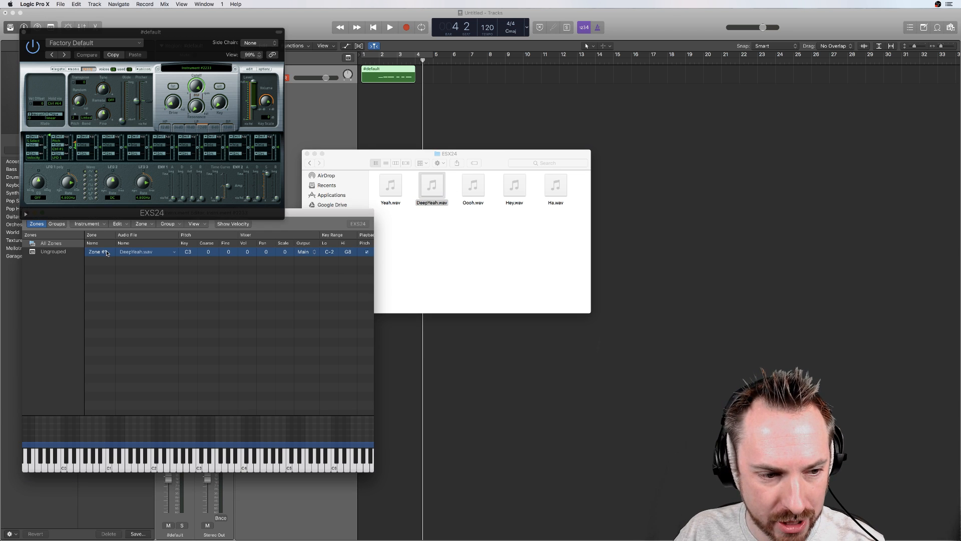
key(Delete)
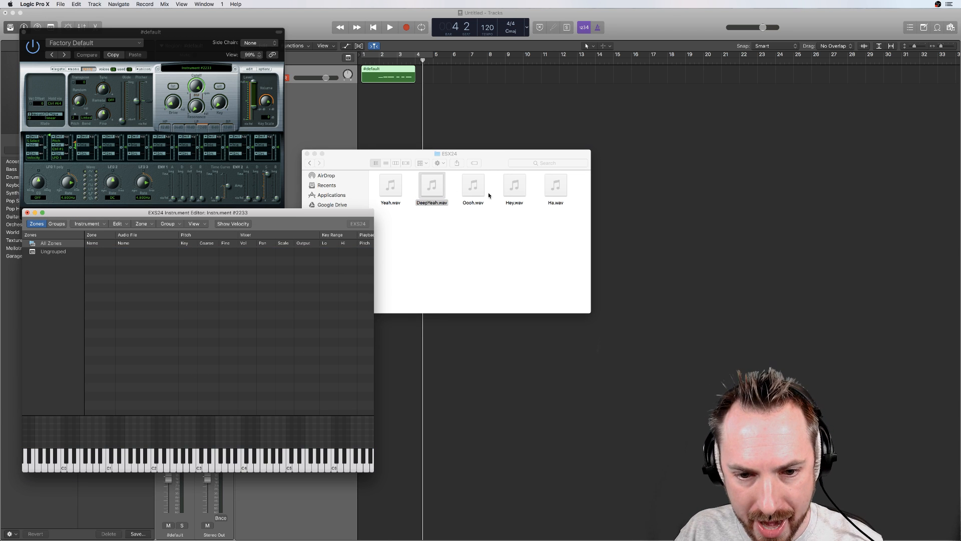
drag(473, 186, 231, 358)
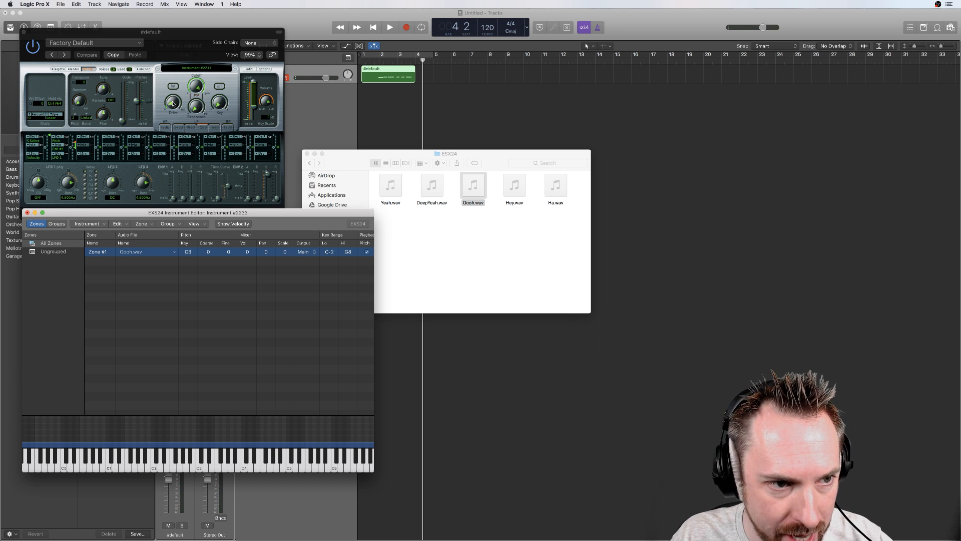
Step: Raise the EXS24 filter's drive and adjust the sampler's pitch controls for the Oooh sample
drag(173, 104, 174, 92)
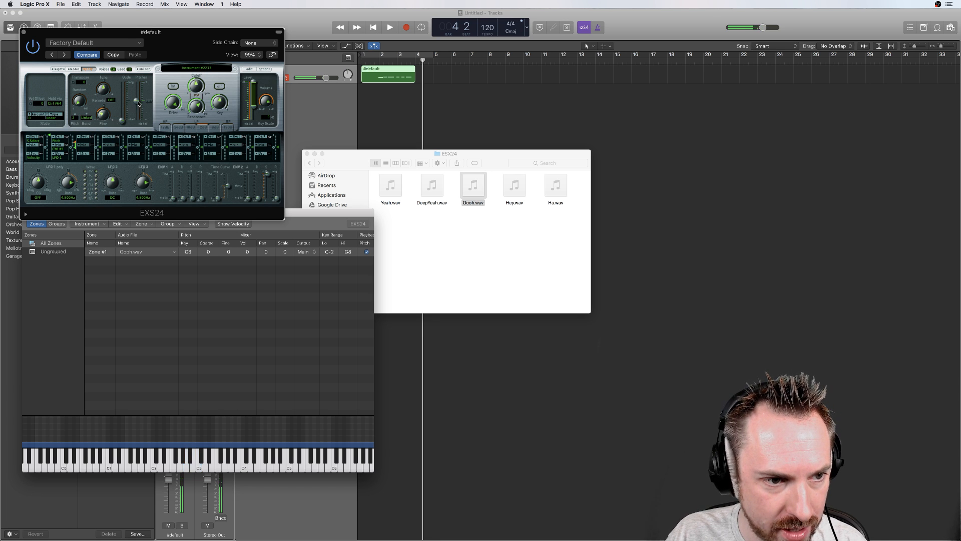
drag(102, 89, 82, 108)
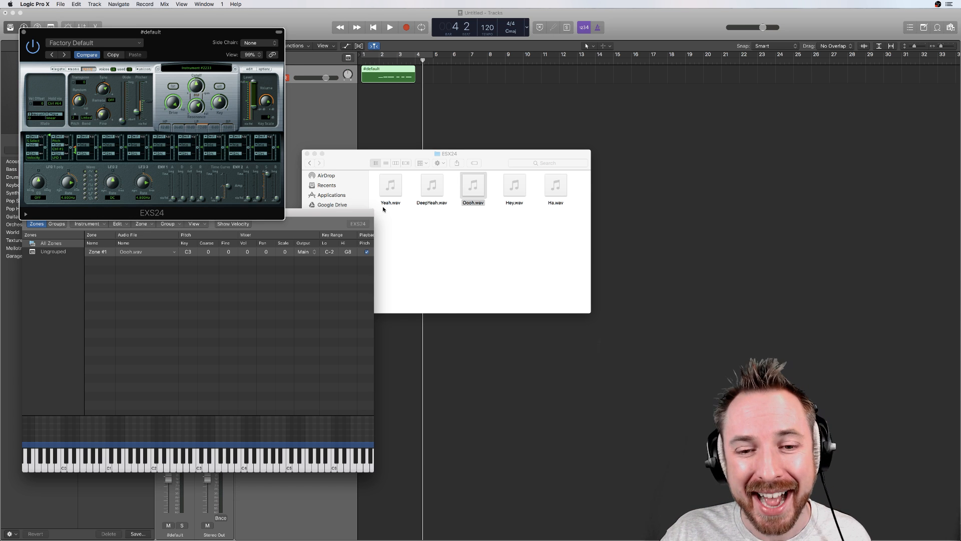
Step: Add Hey.wav and Ha.wav from the ESX24 folder to the instrument editor as further zones
mouse_move(520, 187)
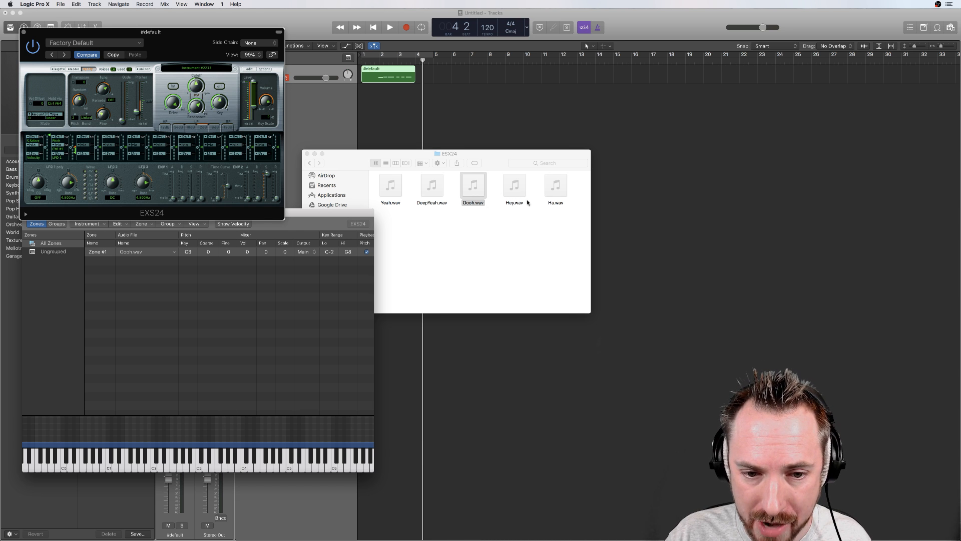
drag(521, 196, 189, 337)
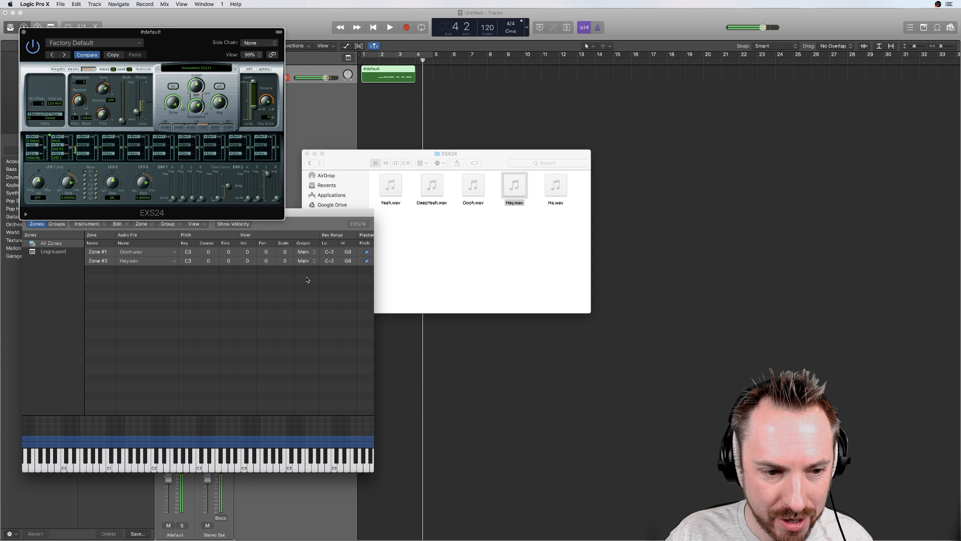
drag(555, 186, 217, 322)
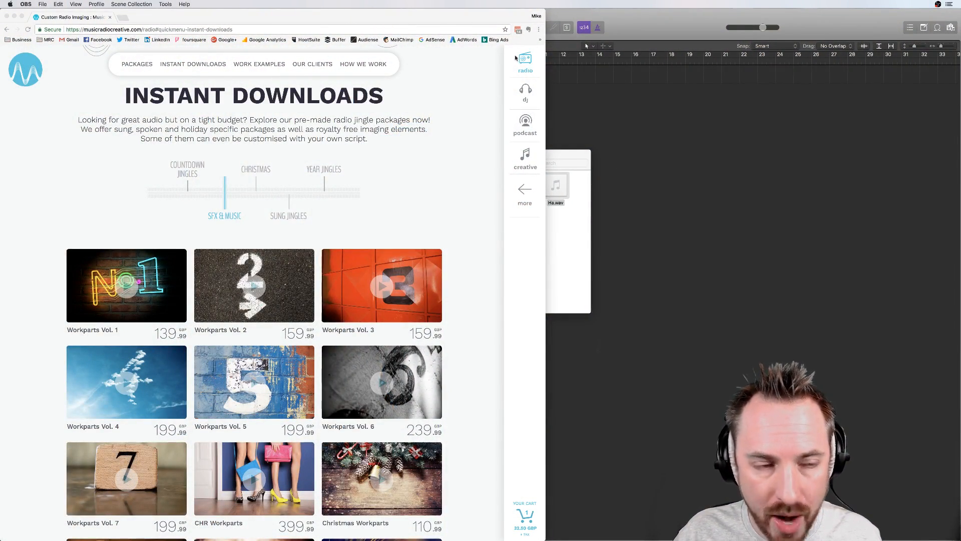
Step: Switch to Chrome and browse the SFX & Music packages among Music Radio Creative's instant downloads for radio
click(44, 73)
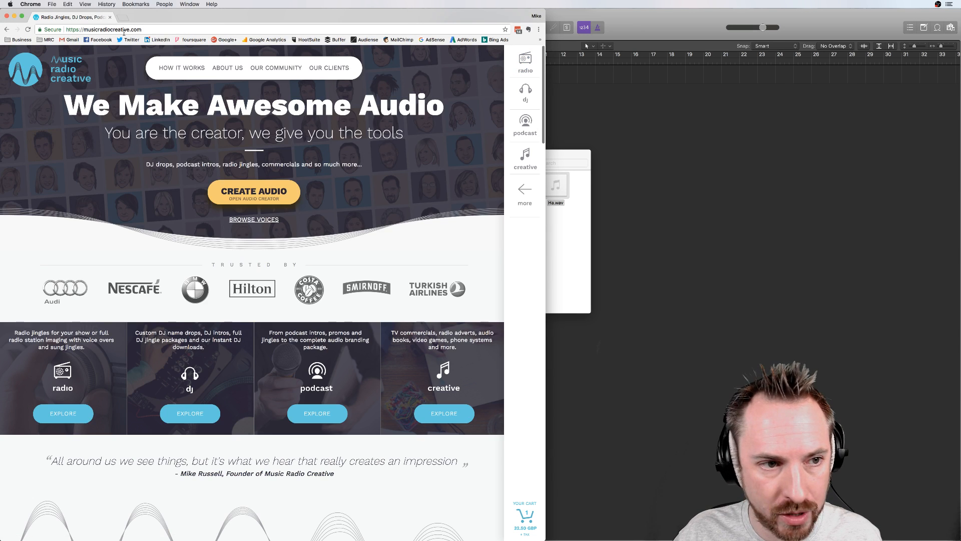
click(525, 61)
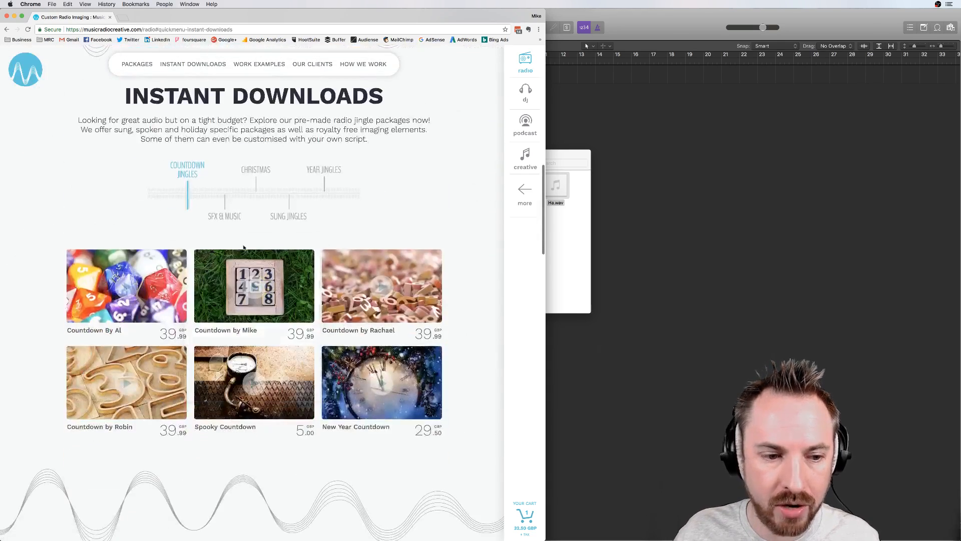
click(226, 213)
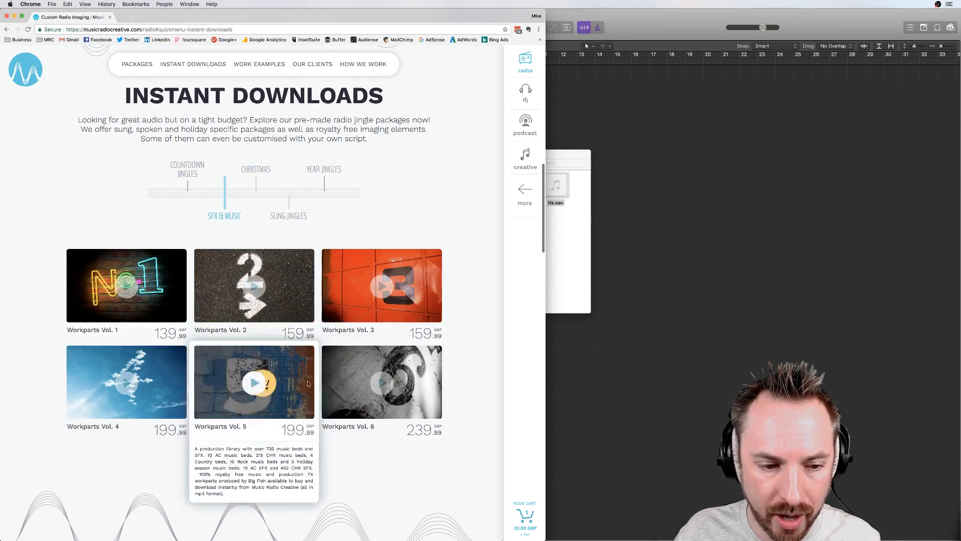